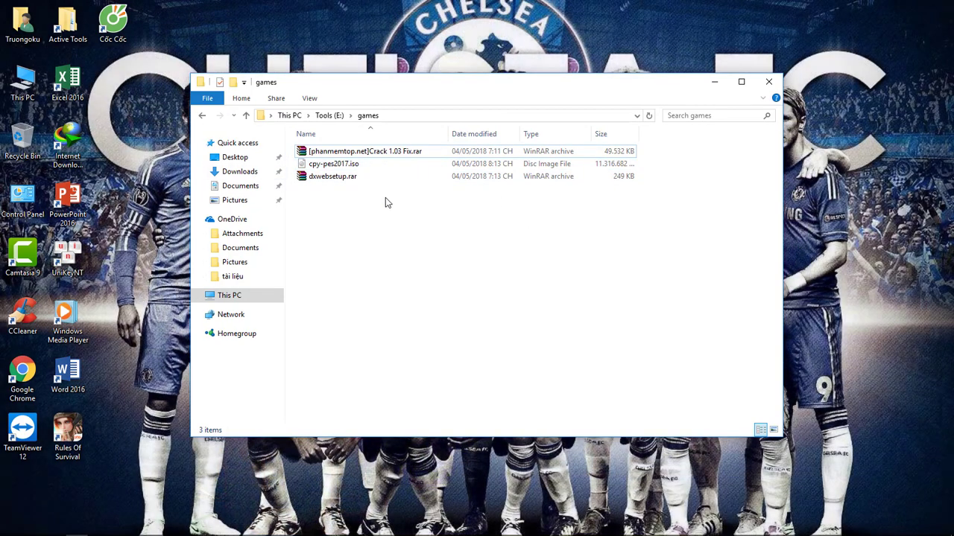
Mount the disc image cpy-pes2017.iso from the games folder and launch setup.exe on it.
mouse_move(386, 197)
mouse_down()
mouse_move(383, 155)
mouse_move(390, 215)
mouse_up()
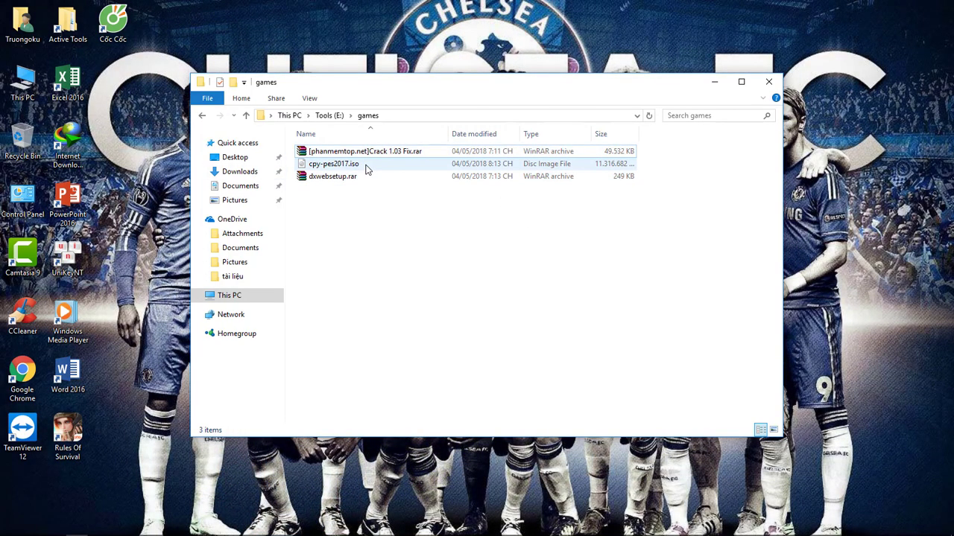
click(322, 170)
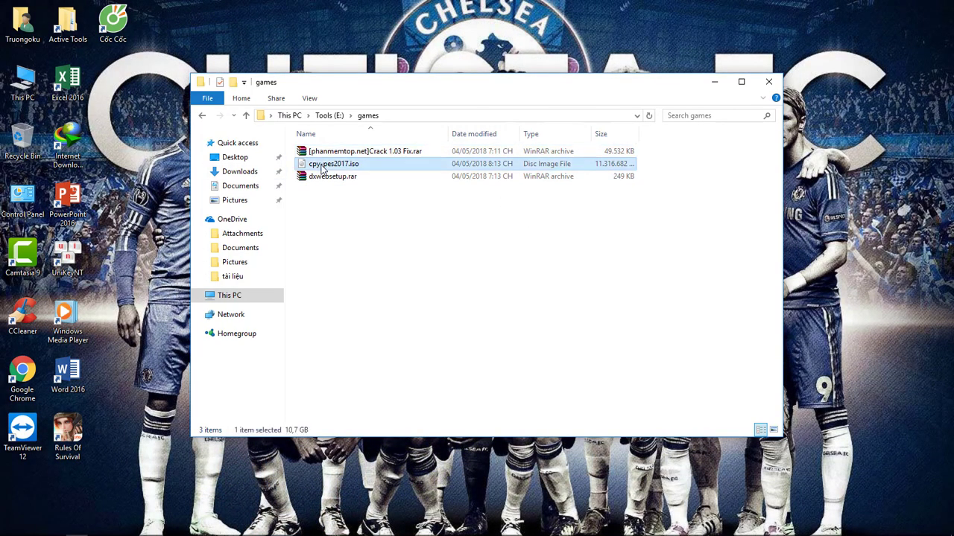
double_click(366, 165)
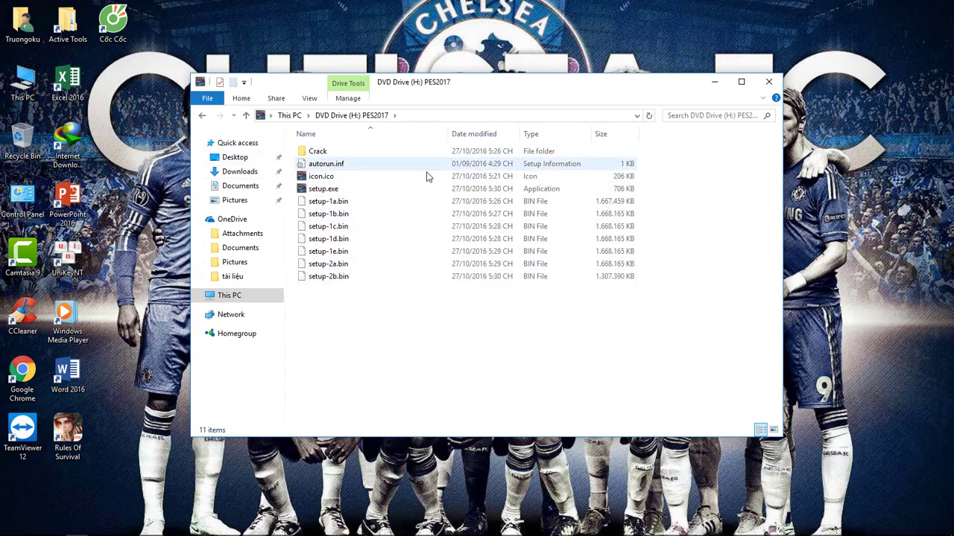
double_click(337, 190)
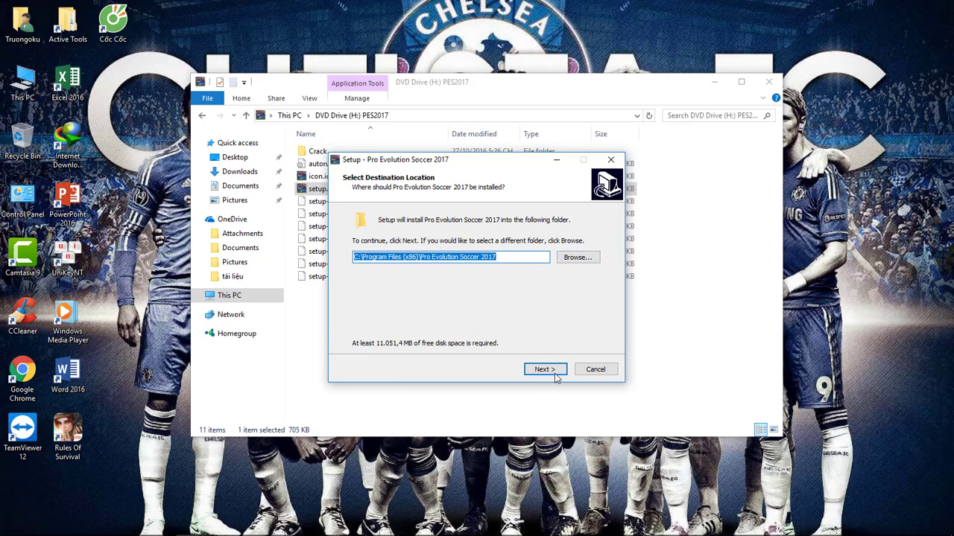
Set the installation destination to E:\Pro Evolution Soccer 2017 on the Tools (E:) drive and accept it.
click(577, 257)
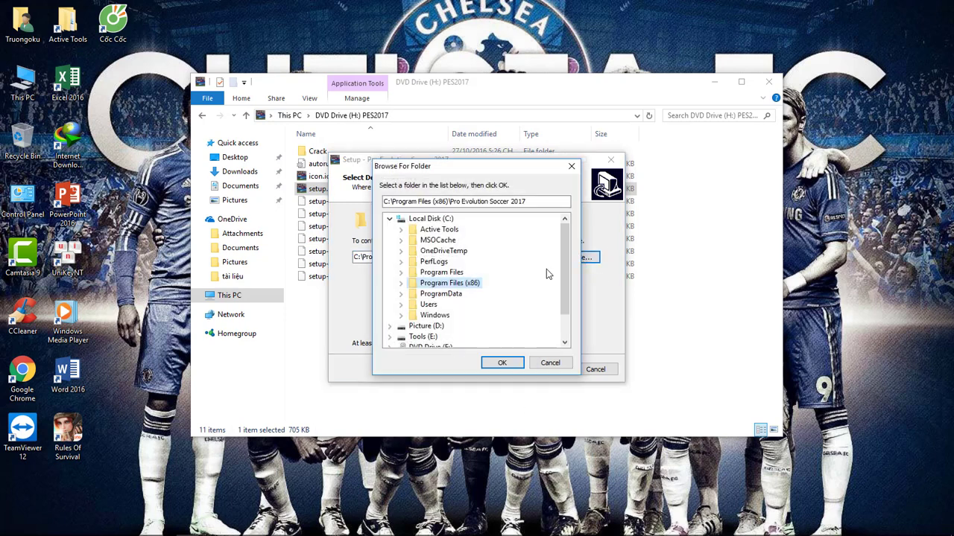
scroll(431, 315, down, 1)
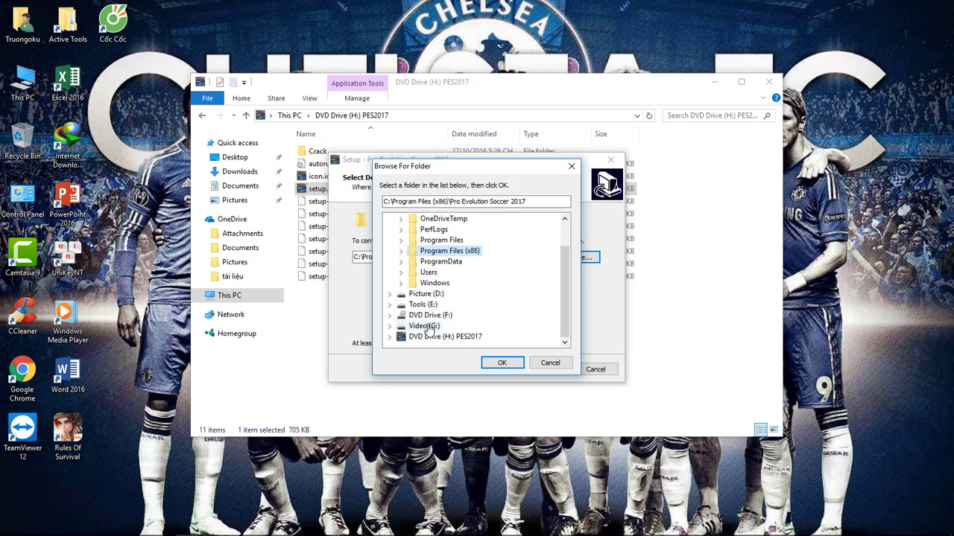
click(429, 306)
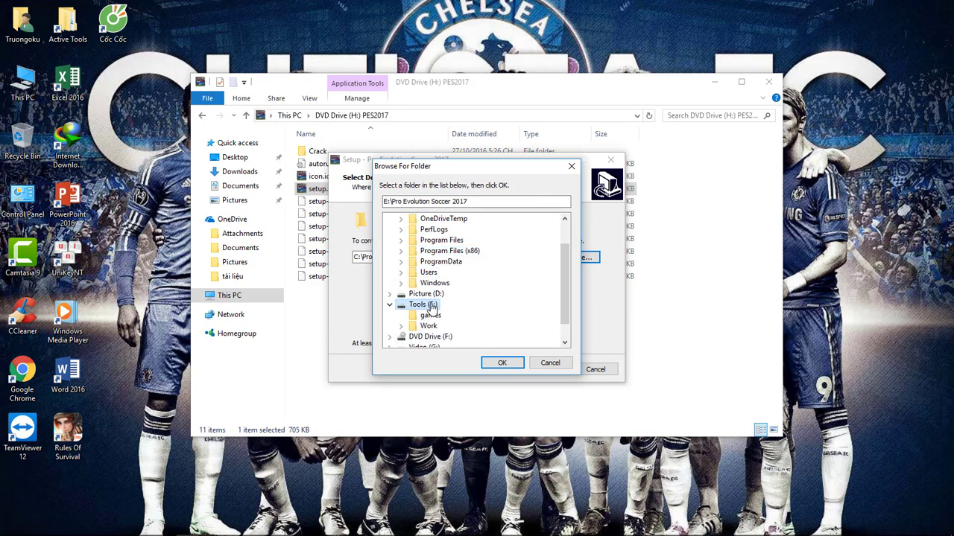
click(505, 365)
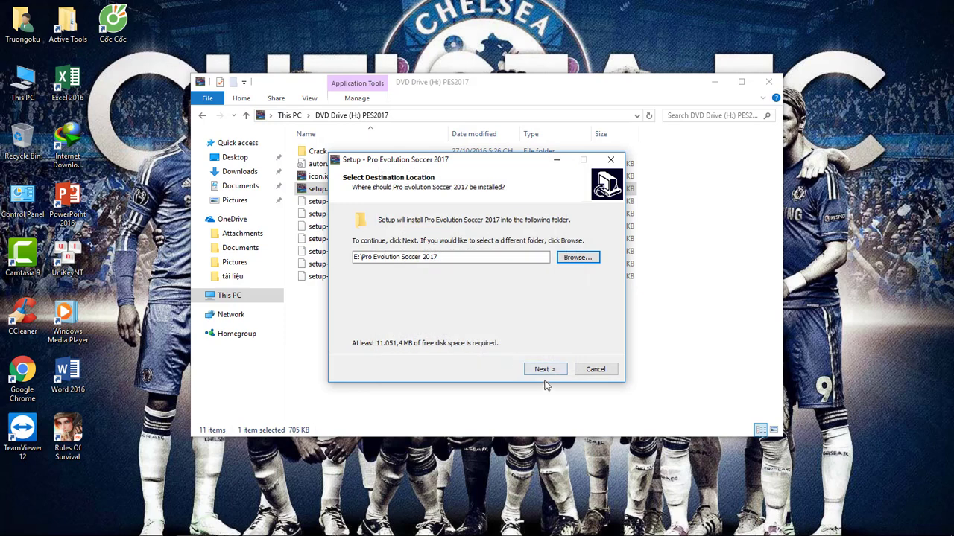
click(529, 369)
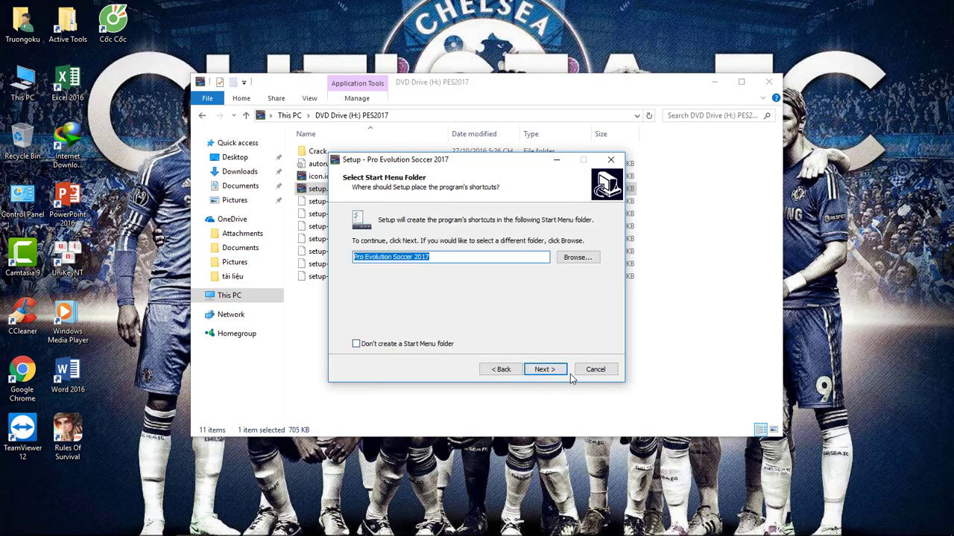
Install the game with the default Start Menu folder plus desktop and Quick Launch shortcuts, and finish the setup wizard.
click(558, 371)
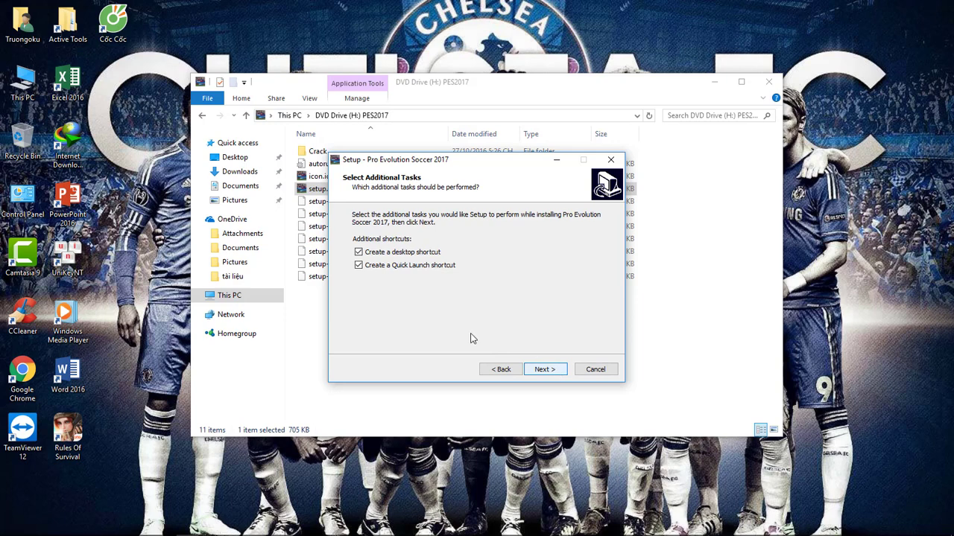
click(544, 370)
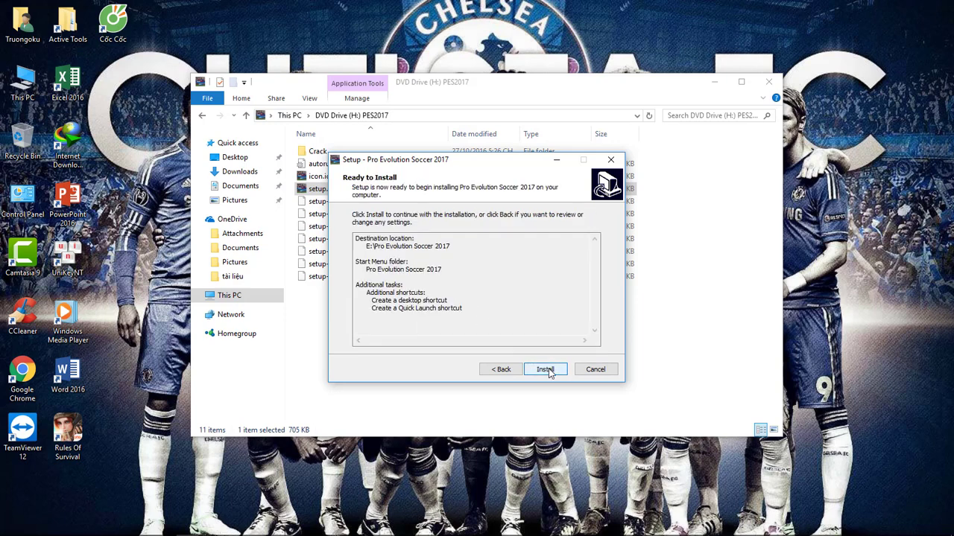
click(545, 370)
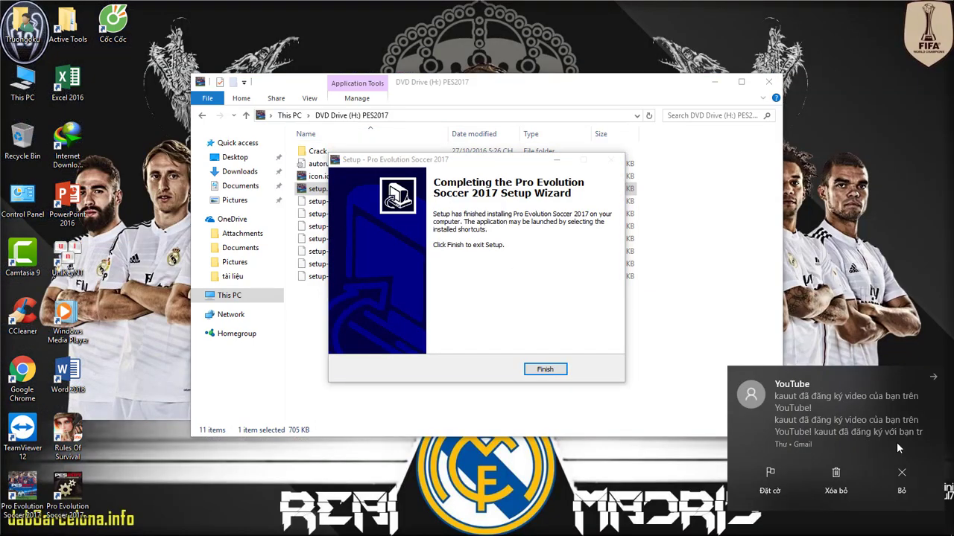
click(530, 370)
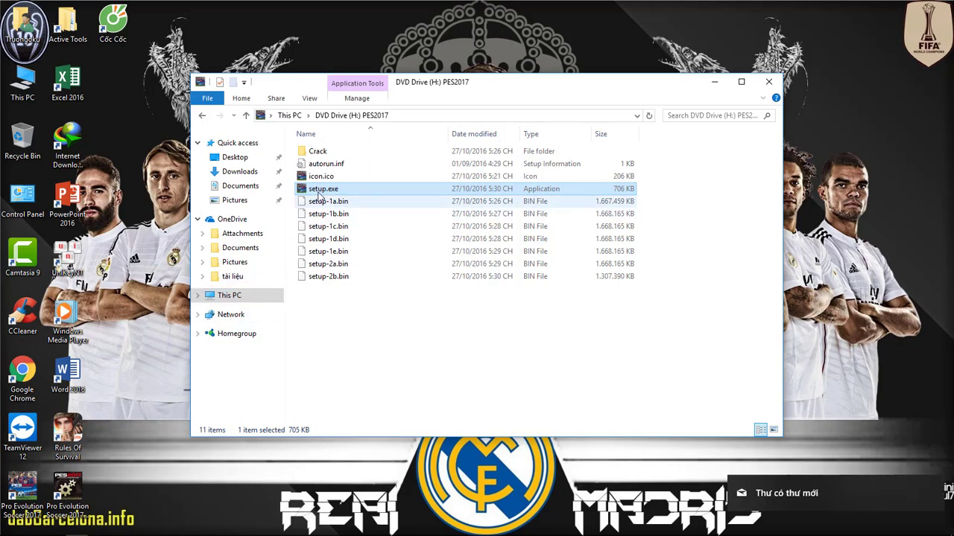
Copy CPY.ini, steam_api.dll and steamclient.dll from the Crack folder on the PES2017 disc.
double_click(326, 150)
drag(360, 239, 358, 150)
right_click(357, 150)
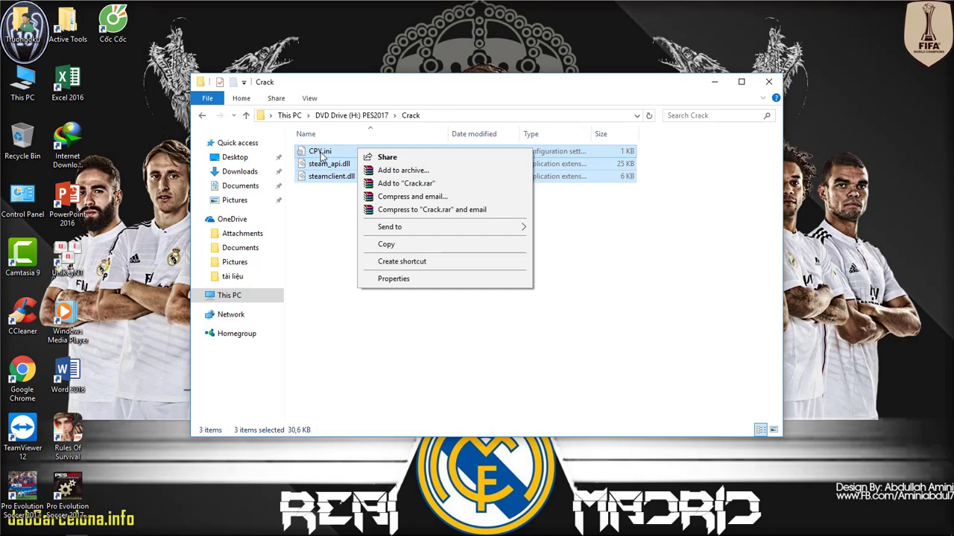
click(376, 245)
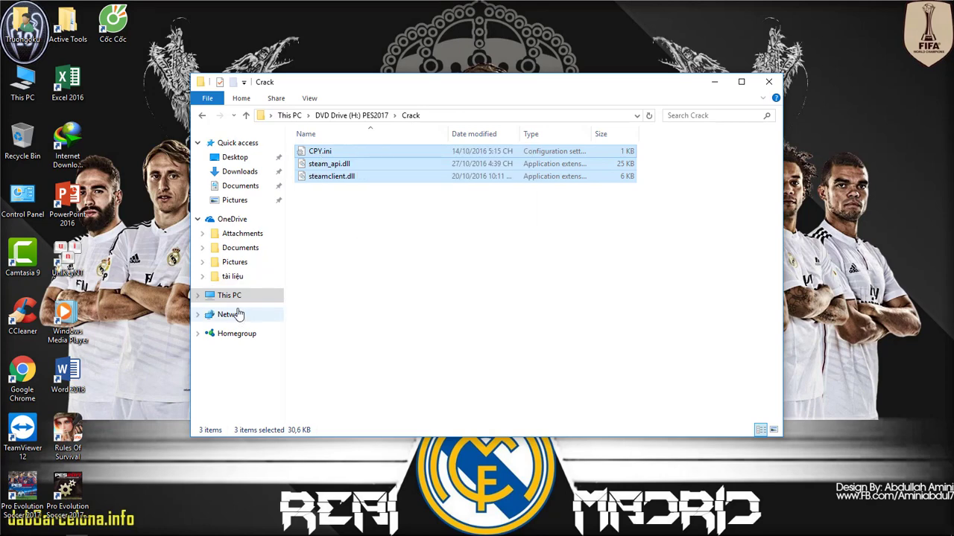
Paste the copied files into E:\Pro Evolution Soccer 2017, replacing the existing steam_api.dll.
click(237, 297)
double_click(642, 295)
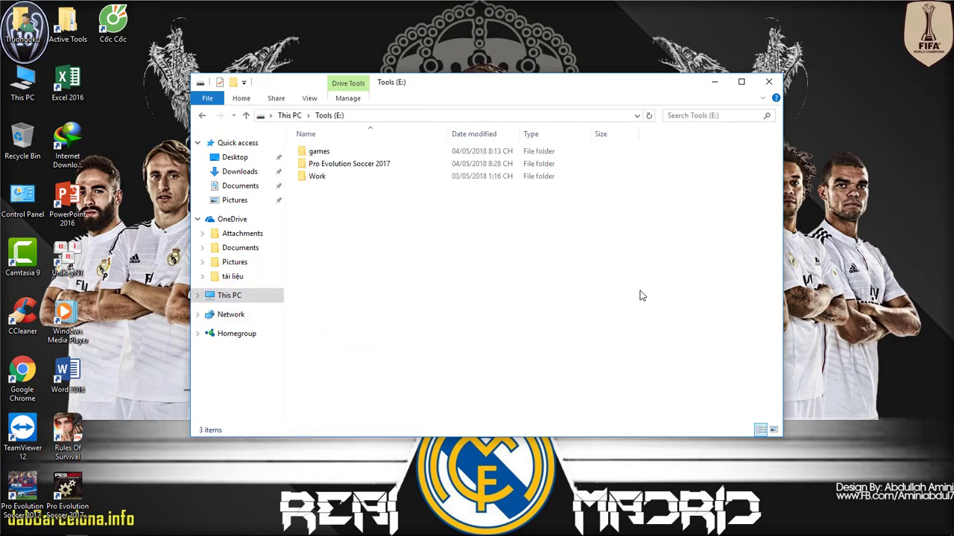
click(356, 165)
double_click(355, 165)
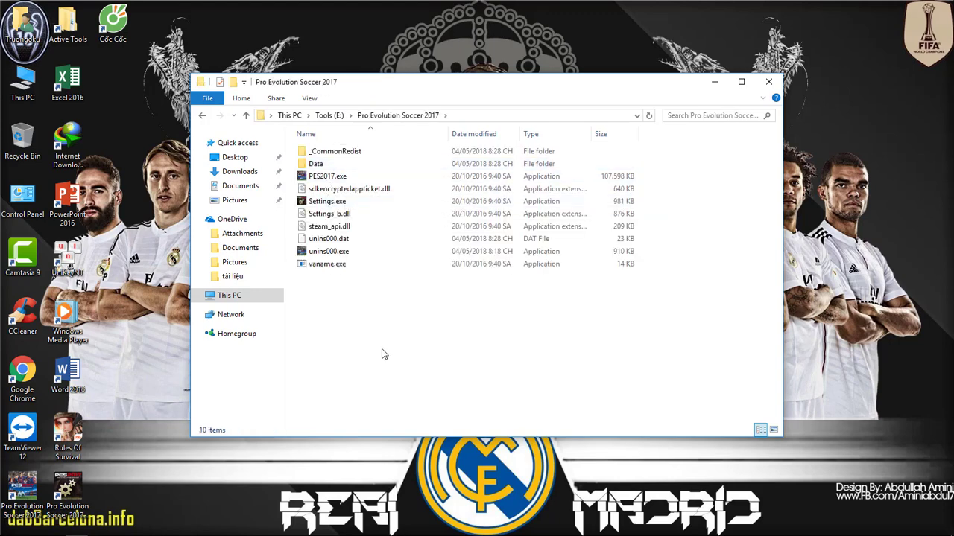
right_click(380, 373)
click(430, 394)
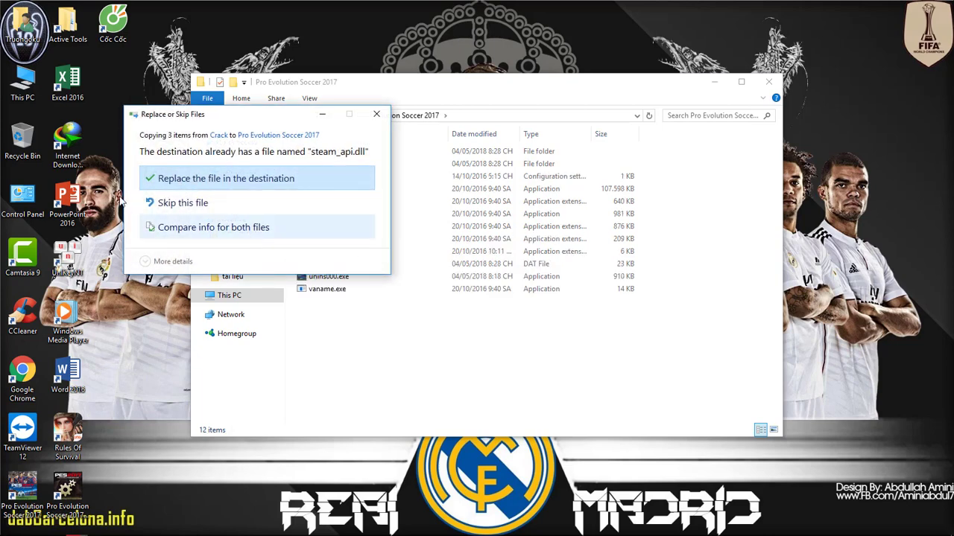
click(231, 182)
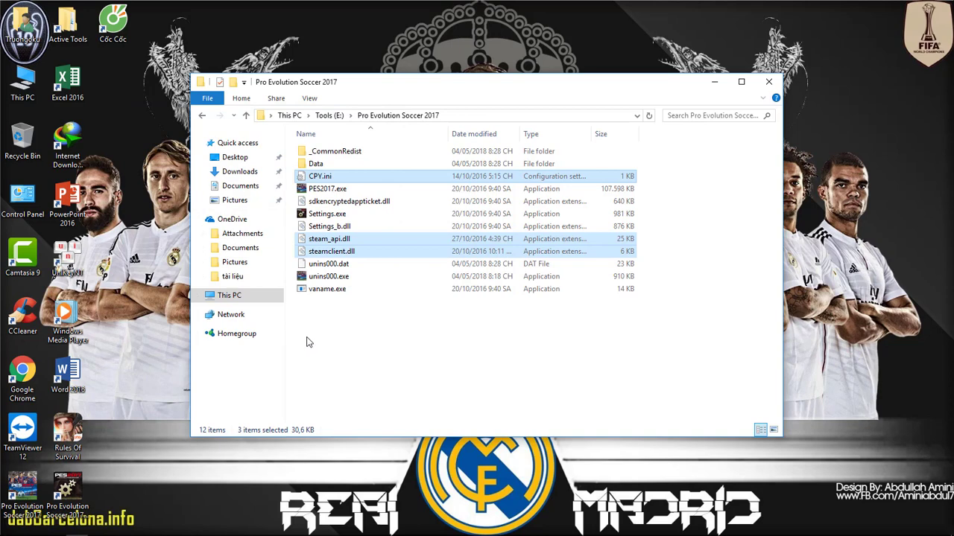
click(368, 325)
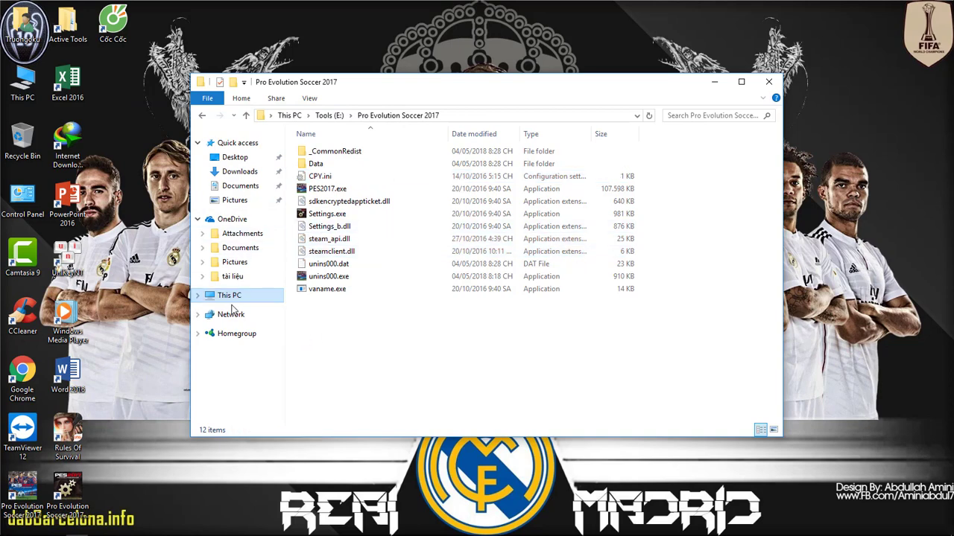
Extract [phanmemtop.net]Crack 1.03 Fix.rar in the games folder on Tools (E:) into its own subfolder.
click(202, 115)
double_click(350, 152)
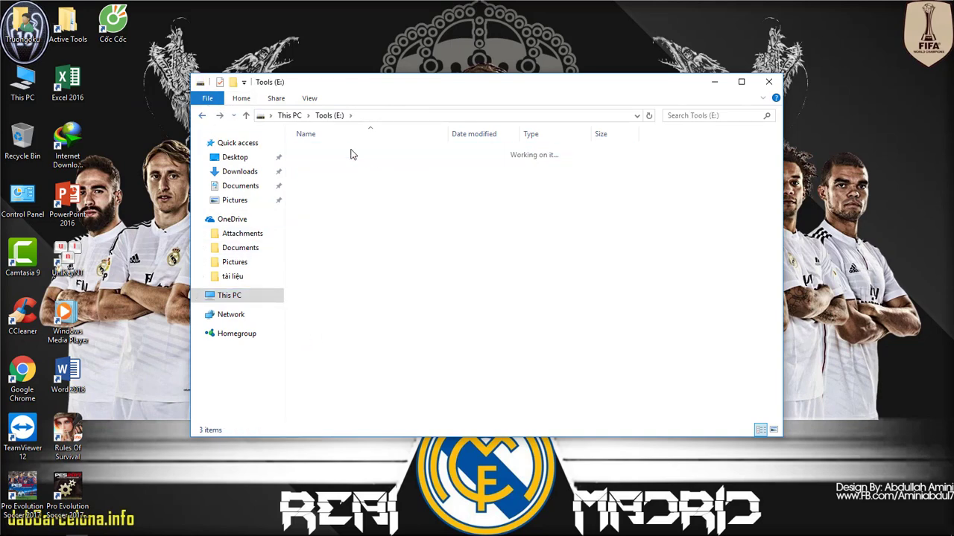
click(363, 153)
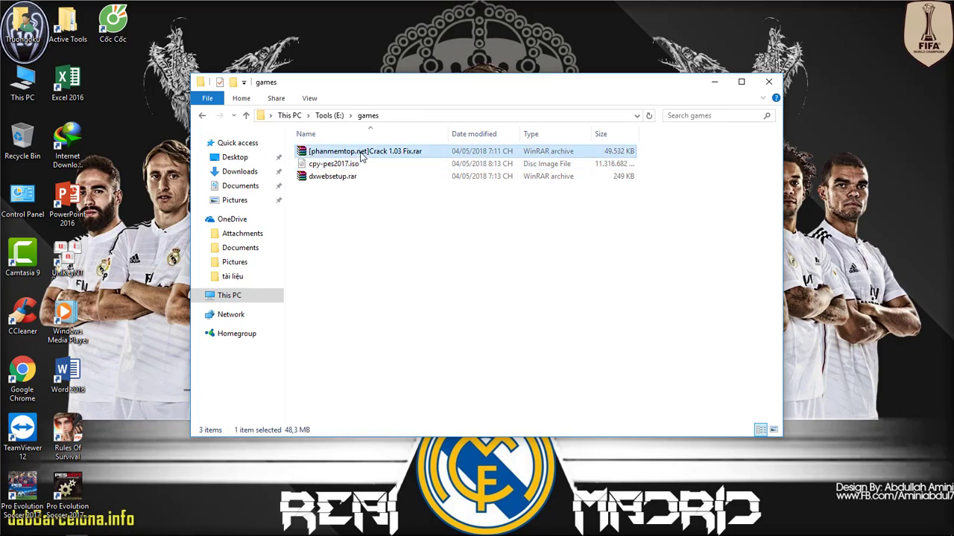
right_click(363, 155)
click(395, 217)
Extract dxwebsetup.rar into a dxwebsetup subfolder of the games folder.
drag(437, 194, 759, 153)
right_click(335, 195)
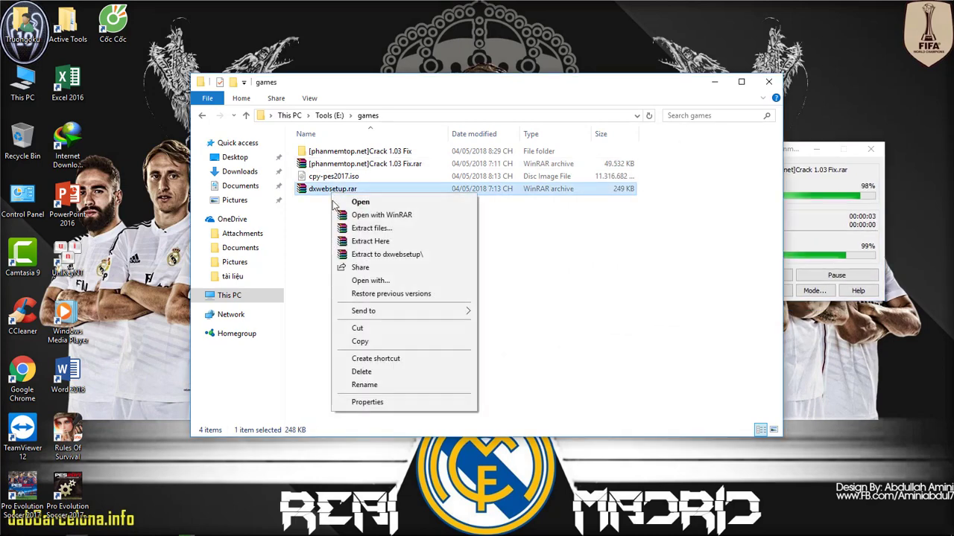
click(380, 254)
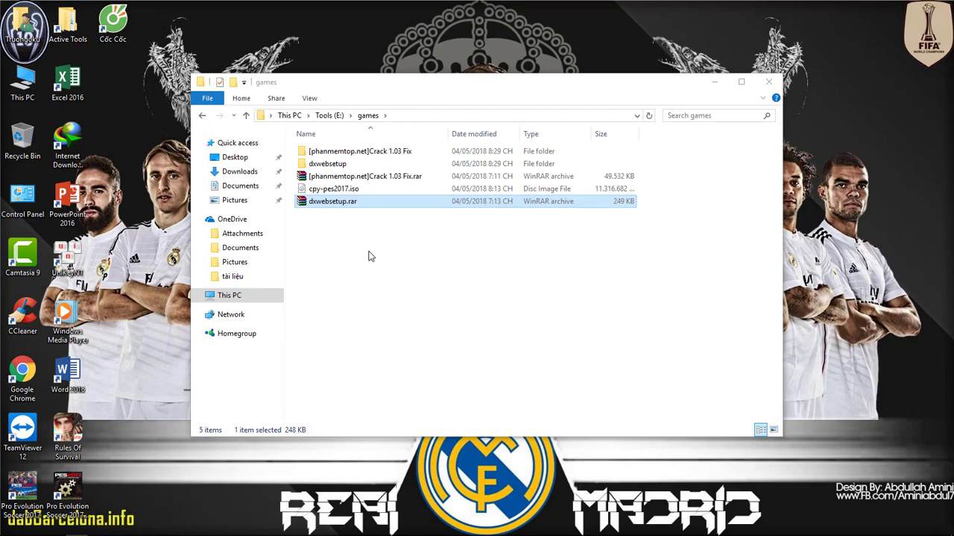
Copy CPY.ini, PES2017.exe, steam_api.dll and steamclient.dll from the inner folder of the extracted Crack 1.03 Fix.
double_click(347, 152)
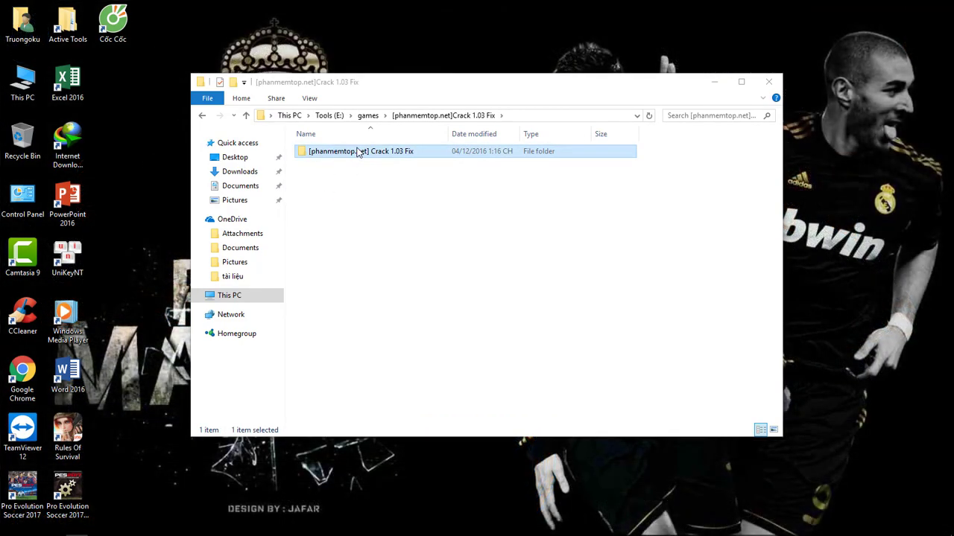
double_click(361, 153)
drag(355, 231, 302, 147)
right_click(354, 173)
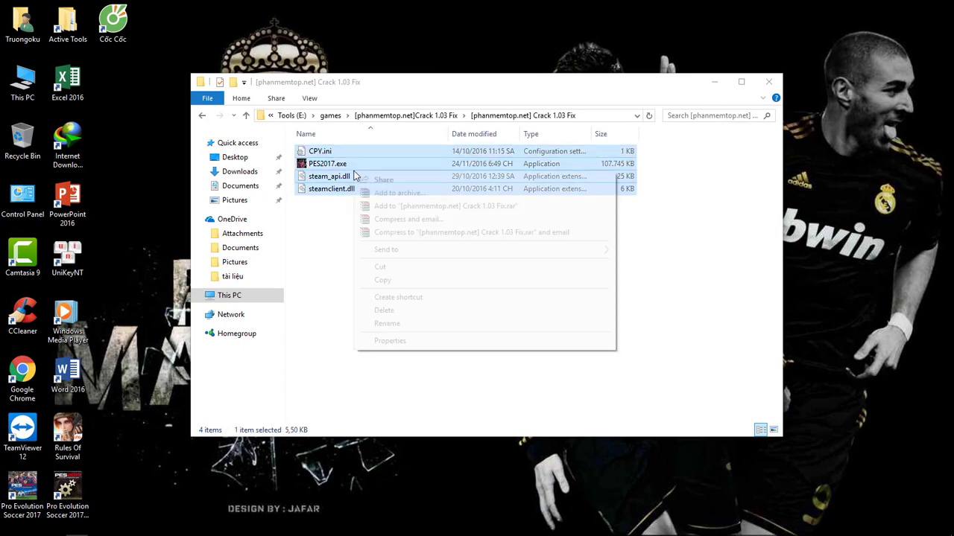
click(382, 280)
Paste the four 1.03 fix files into E:\Pro Evolution Soccer 2017, replacing the files with the same names.
click(201, 116)
click(201, 115)
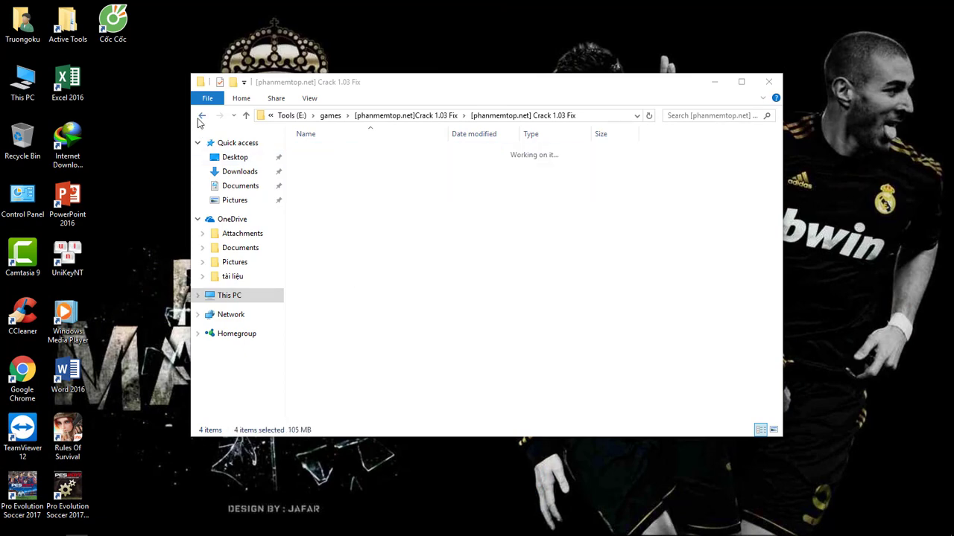
click(201, 116)
double_click(323, 164)
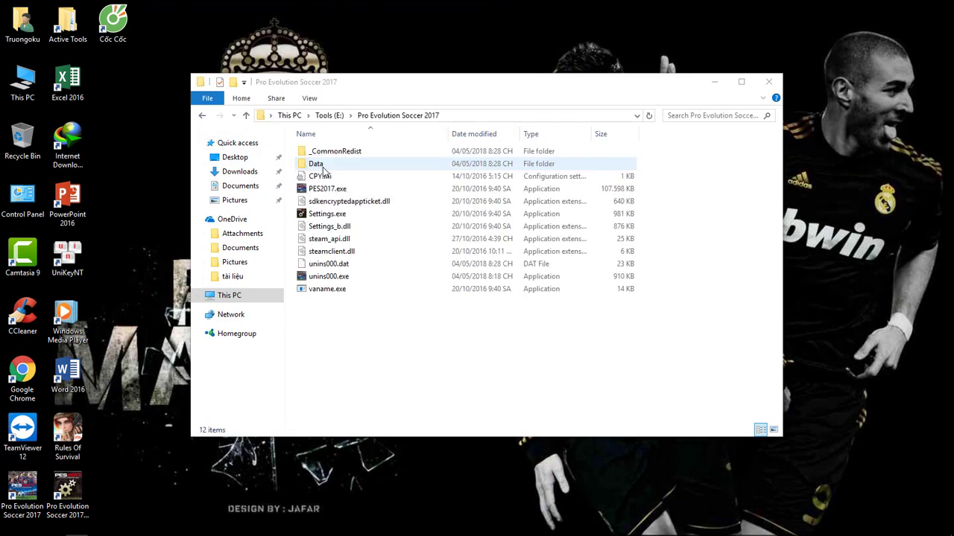
right_click(377, 336)
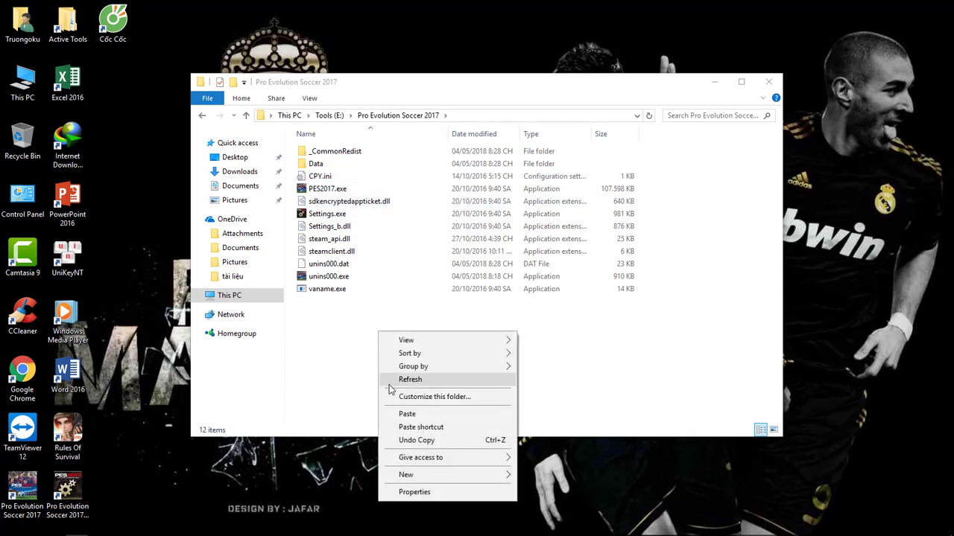
click(350, 389)
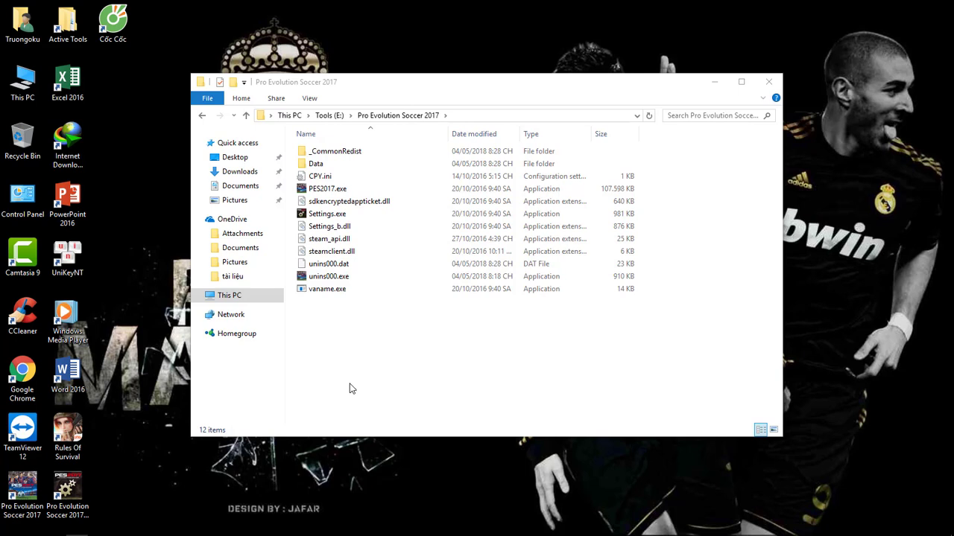
right_click(350, 389)
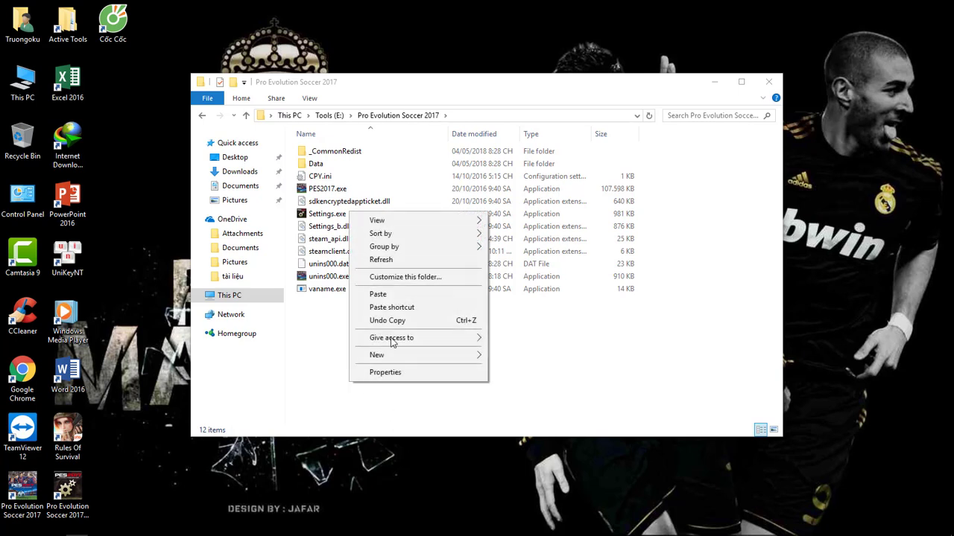
click(395, 297)
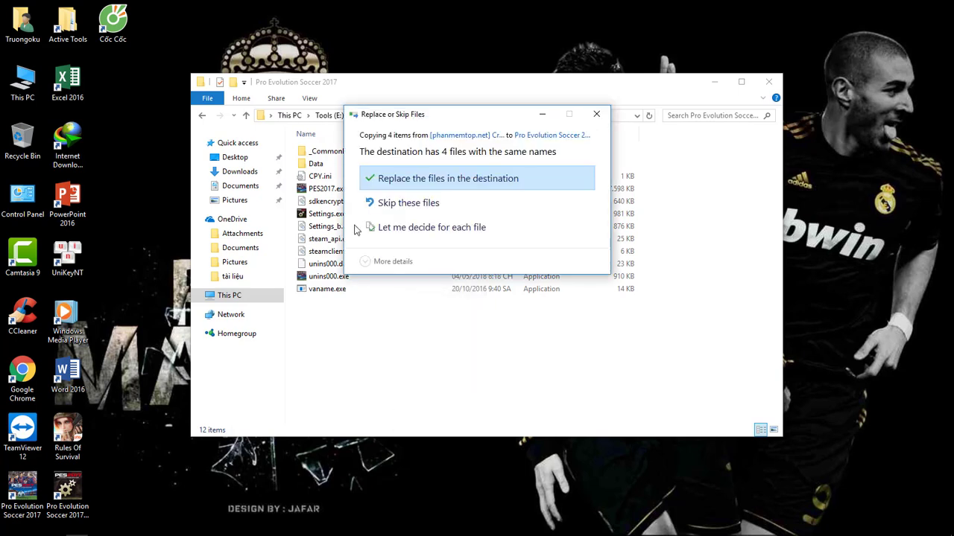
click(385, 188)
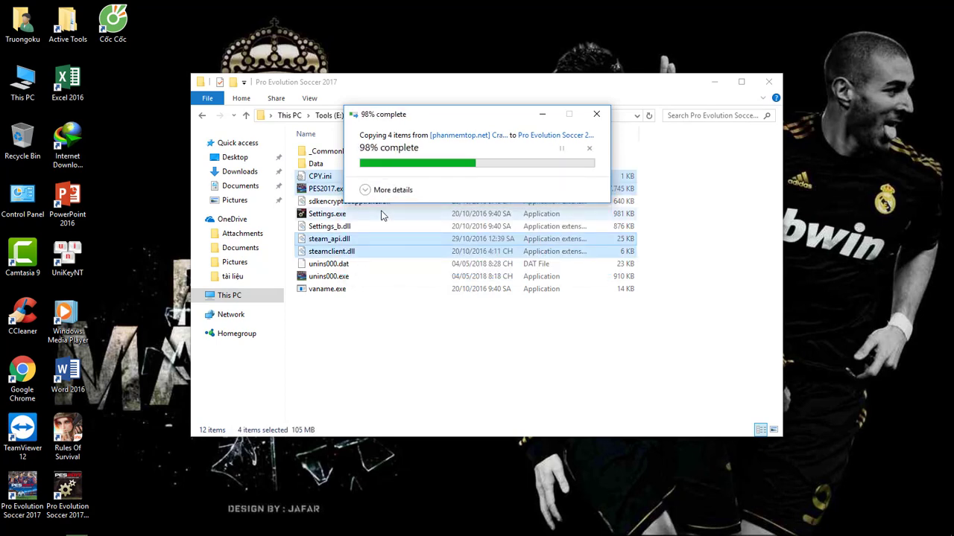
Run dxwebsetup.exe from the dxwebsetup subfolder of E:\games as administrator.
click(201, 116)
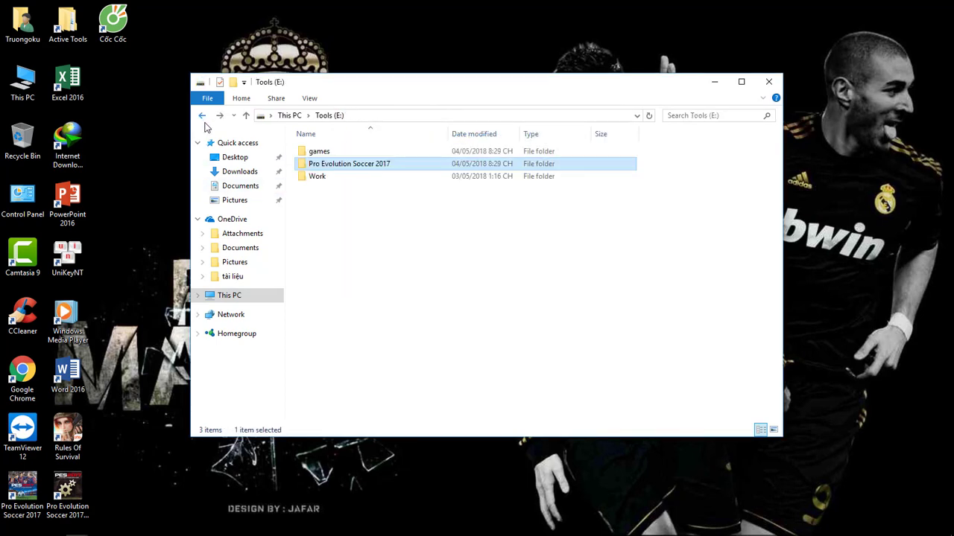
double_click(318, 153)
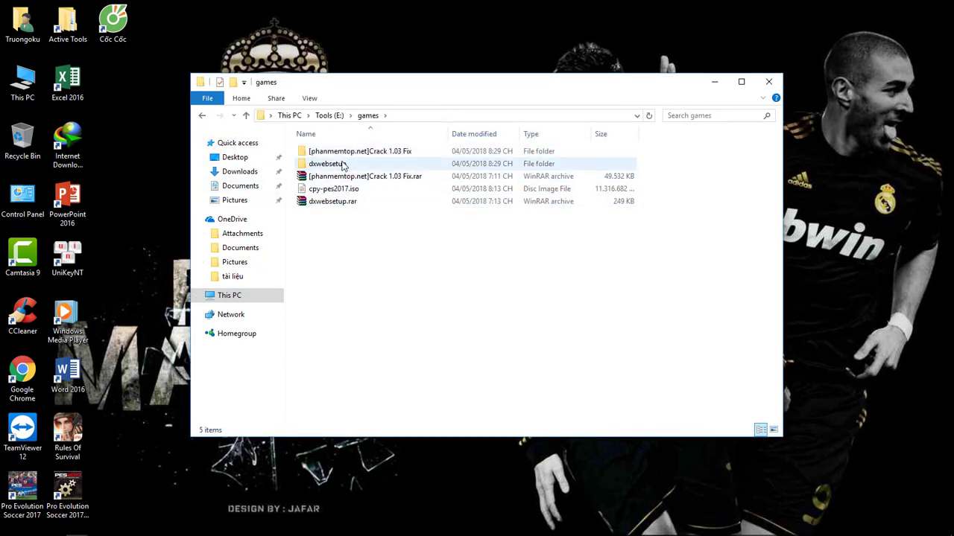
click(341, 166)
double_click(361, 167)
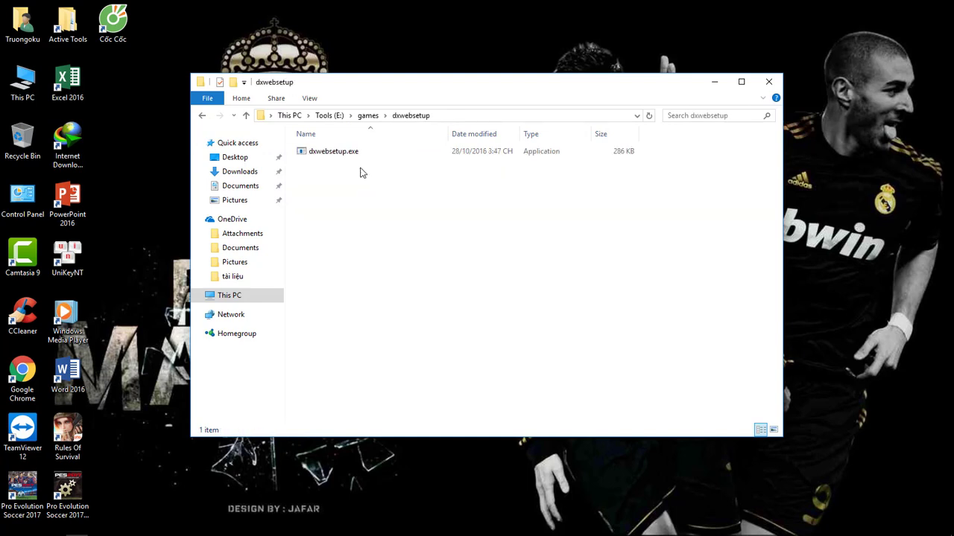
click(354, 153)
right_click(348, 153)
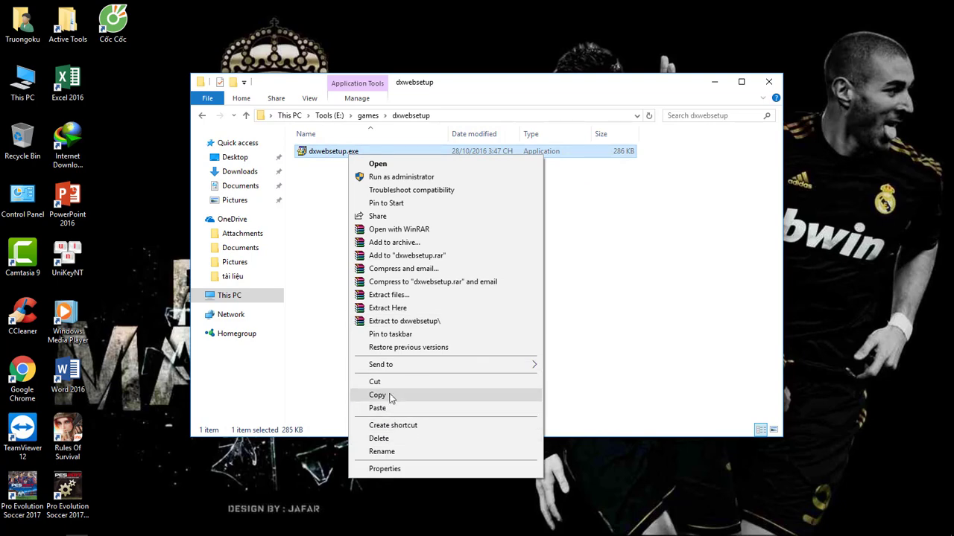
click(395, 177)
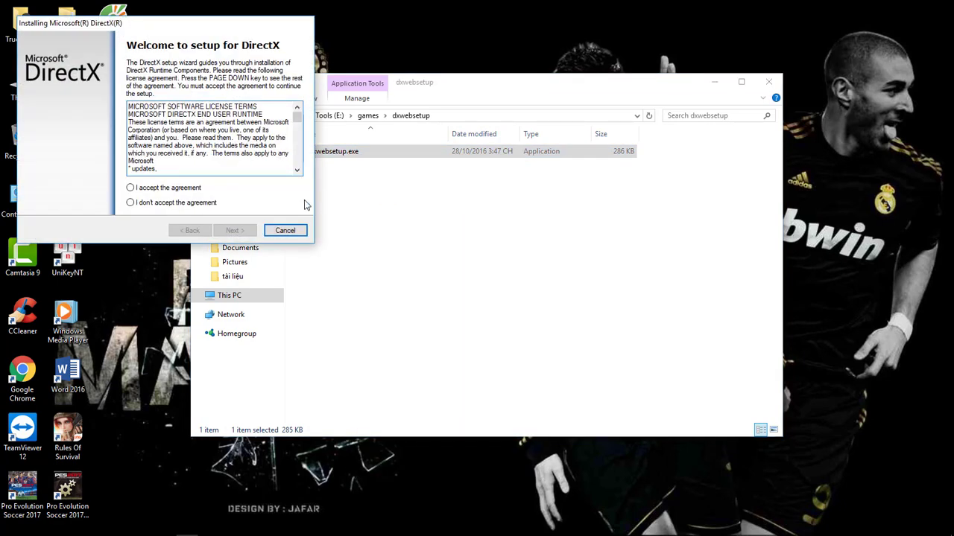
Complete the DirectX setup wizard, accepting the license agreement and leaving out the Bing Bar.
click(133, 187)
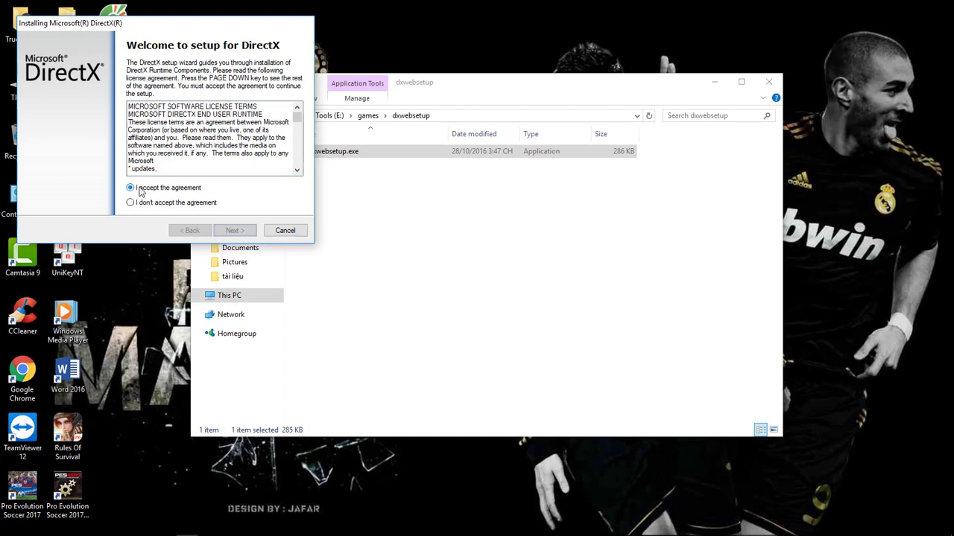
click(234, 231)
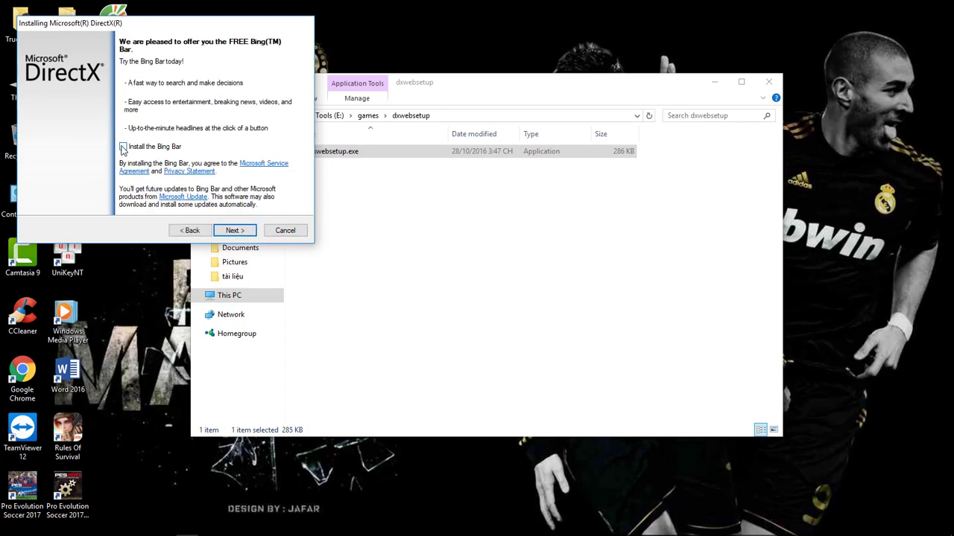
click(232, 231)
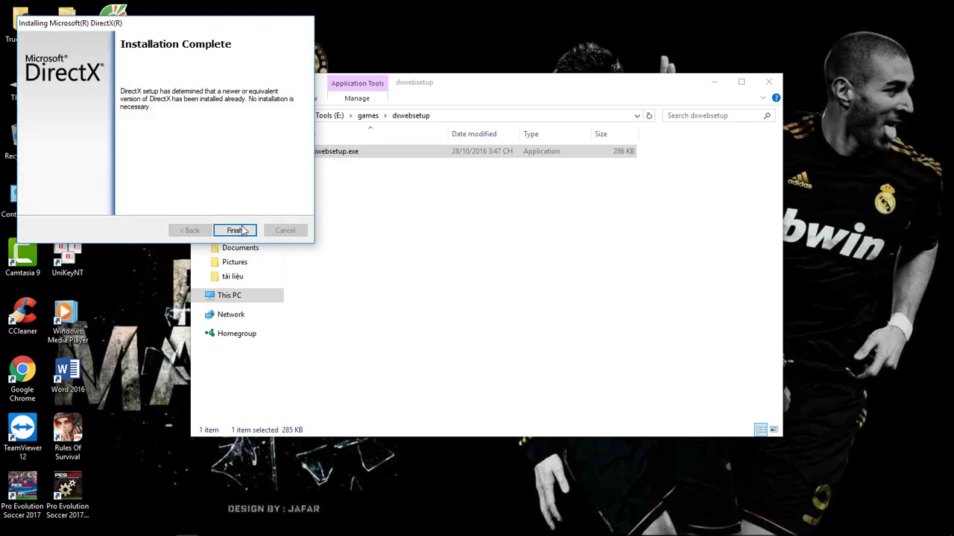
click(236, 230)
Launch PES2017.exe from the Pro Evolution Soccer 2017 folder on Tools (E:).
click(202, 115)
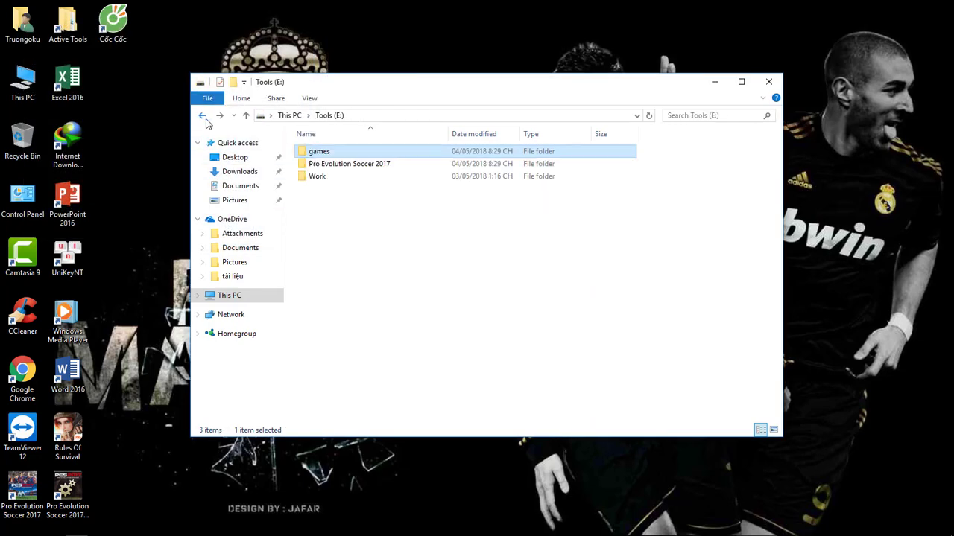
double_click(316, 168)
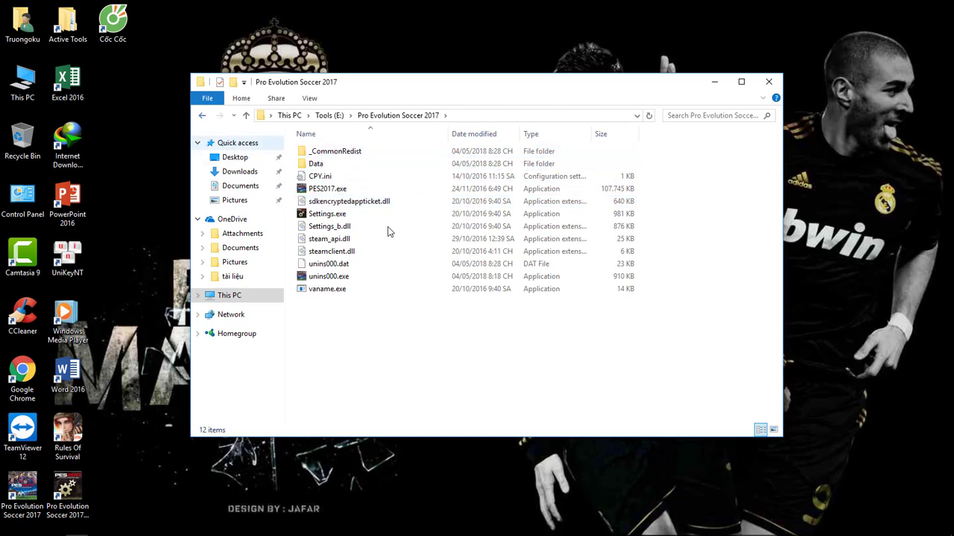
double_click(324, 189)
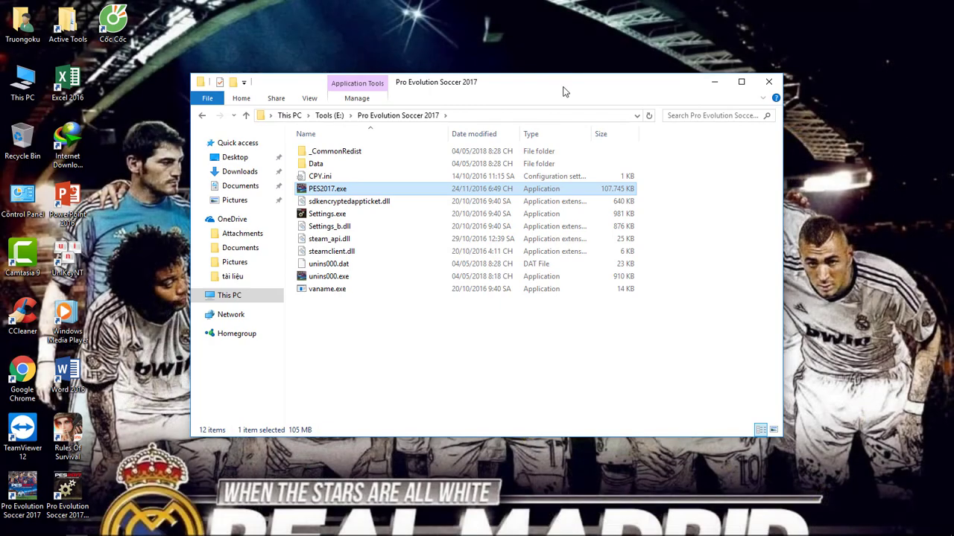
Move the Pro Evolution Soccer 2017 folder window higher on the desktop and minimize it.
drag(564, 91, 576, 27)
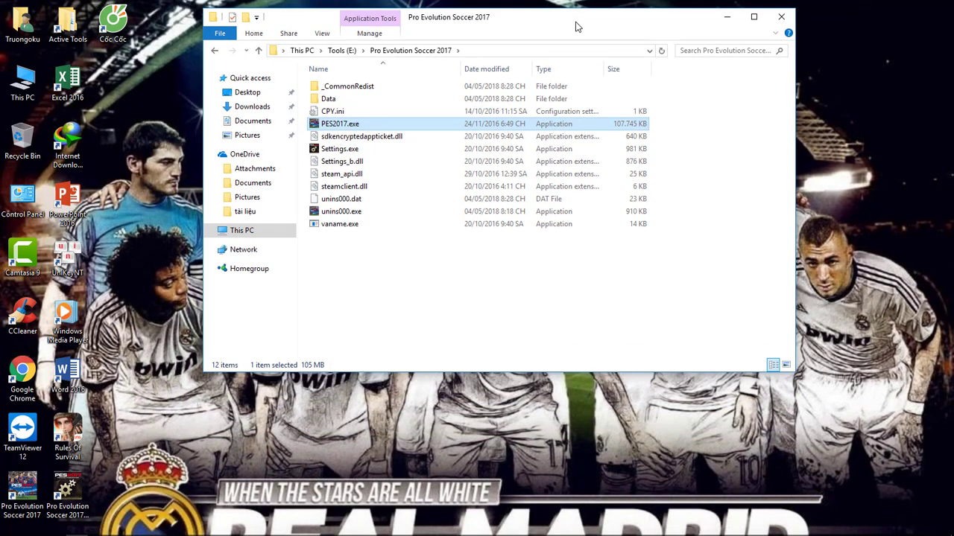
mouse_move(743, 532)
click(728, 17)
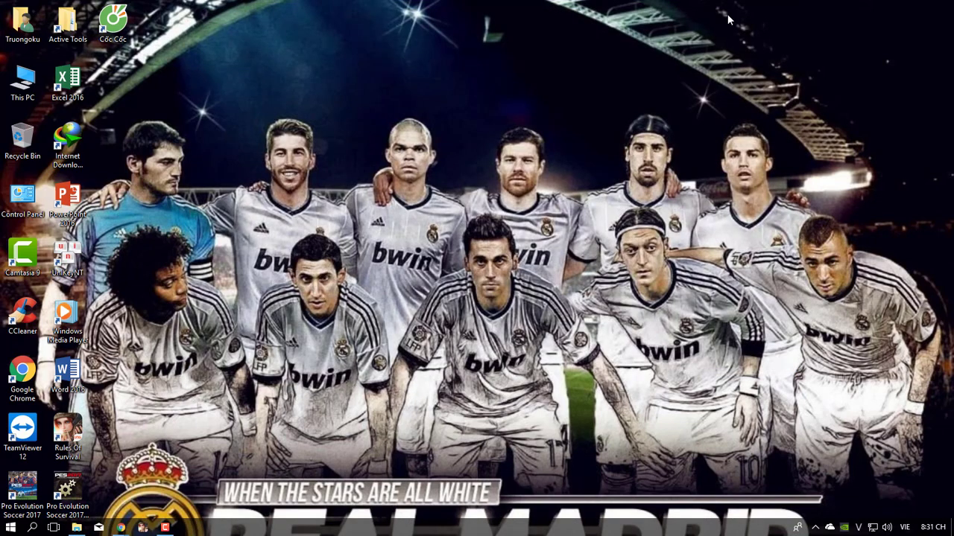